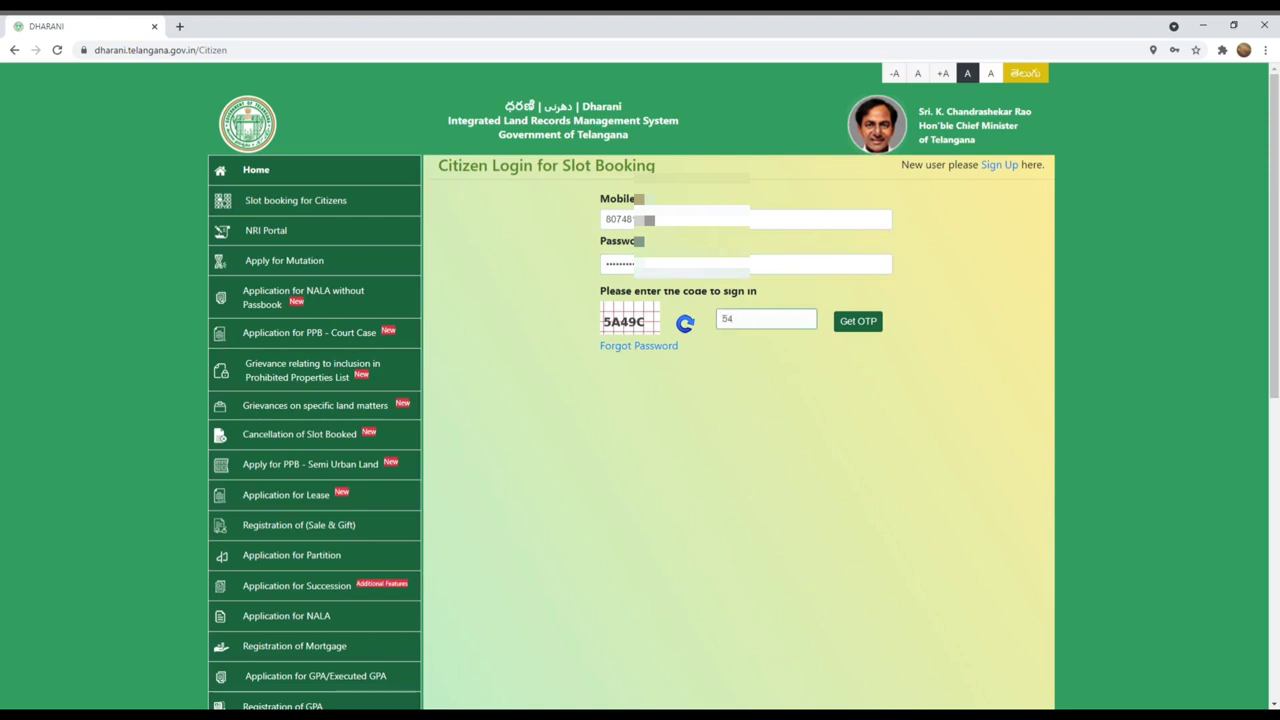
# Step: Enter the sign-in captcha code and request a one-time password
pyautogui.write('A49C')
pyautogui.click(858, 329)
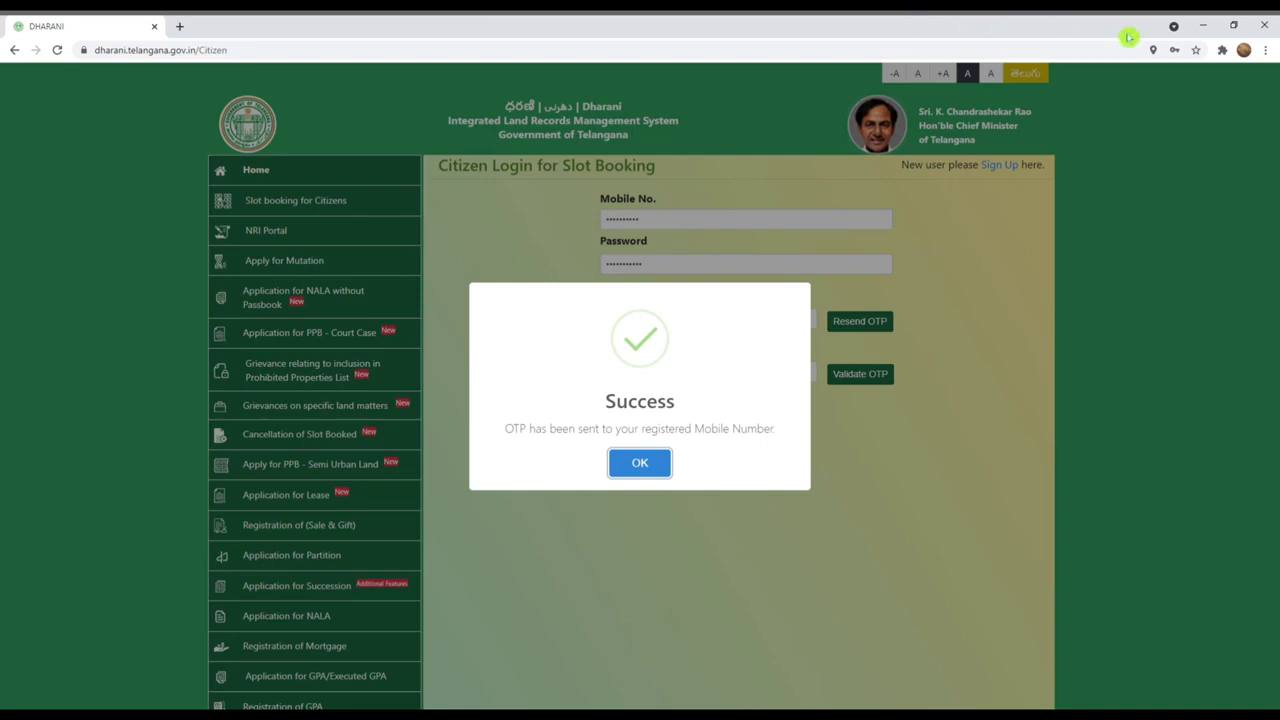
pyautogui.click(642, 463)
# Step: Enter the received one-time password and validate it to finish signing in
pyautogui.click(708, 372)
pyautogui.write('12')
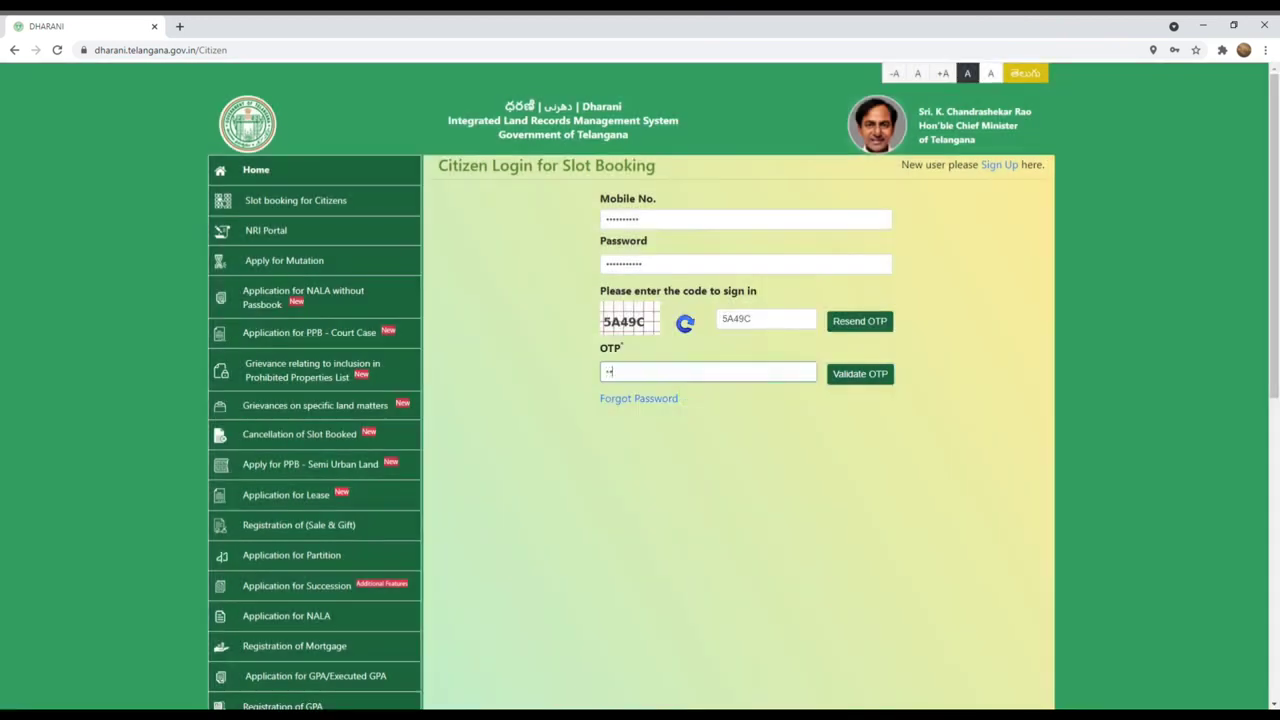
pyautogui.write('3456')
pyautogui.click(850, 377)
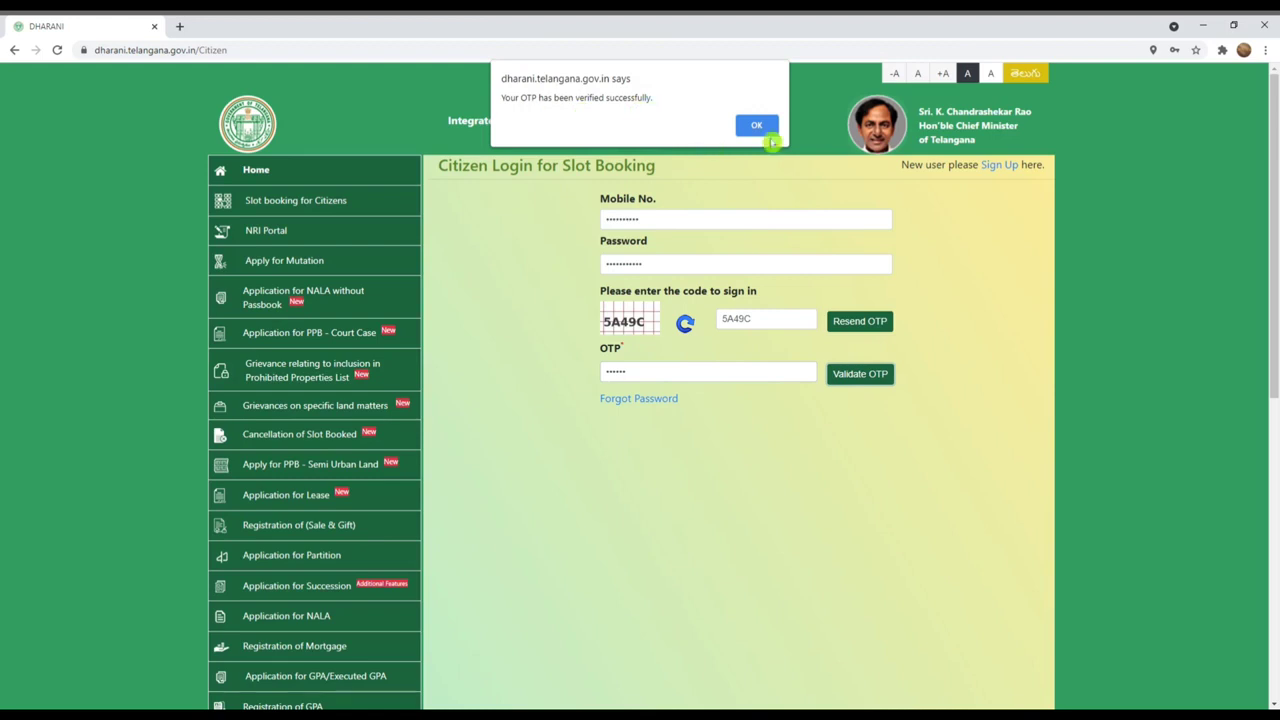
pyautogui.click(765, 127)
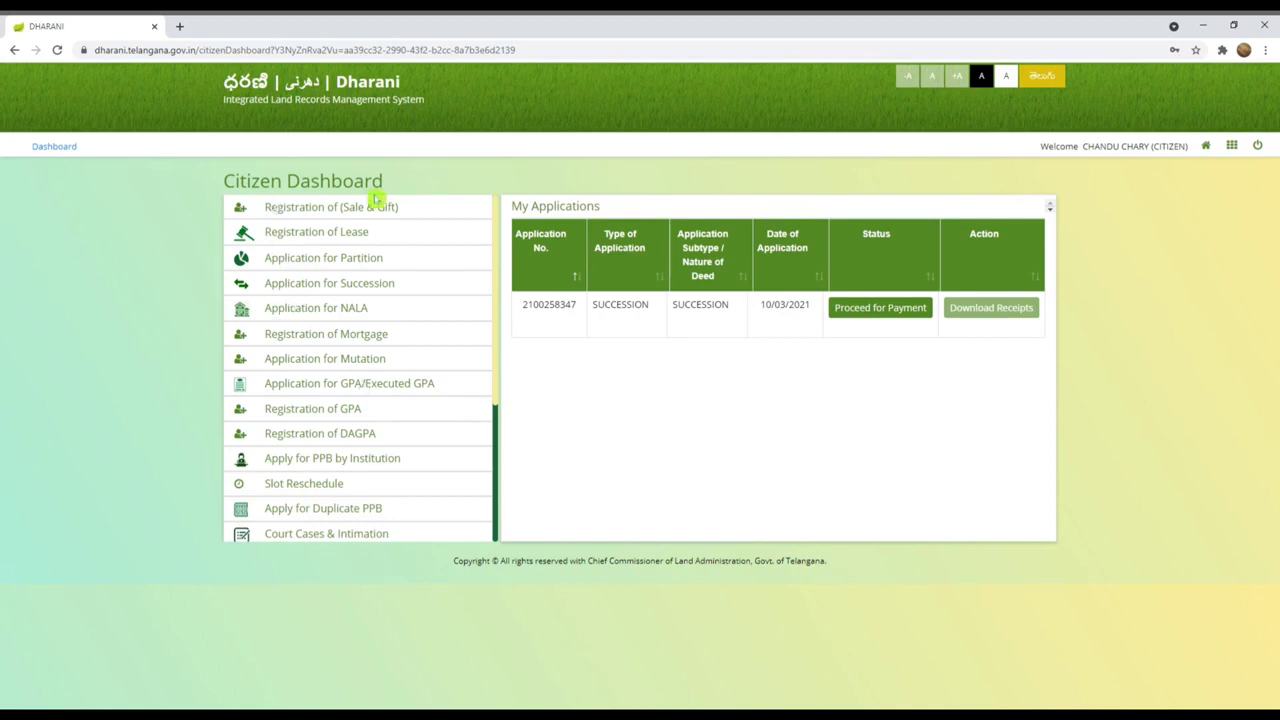
# Step: Choose 'Apply for Duplicate PPB' from the Citizen Dashboard menu
pyautogui.click(360, 511)
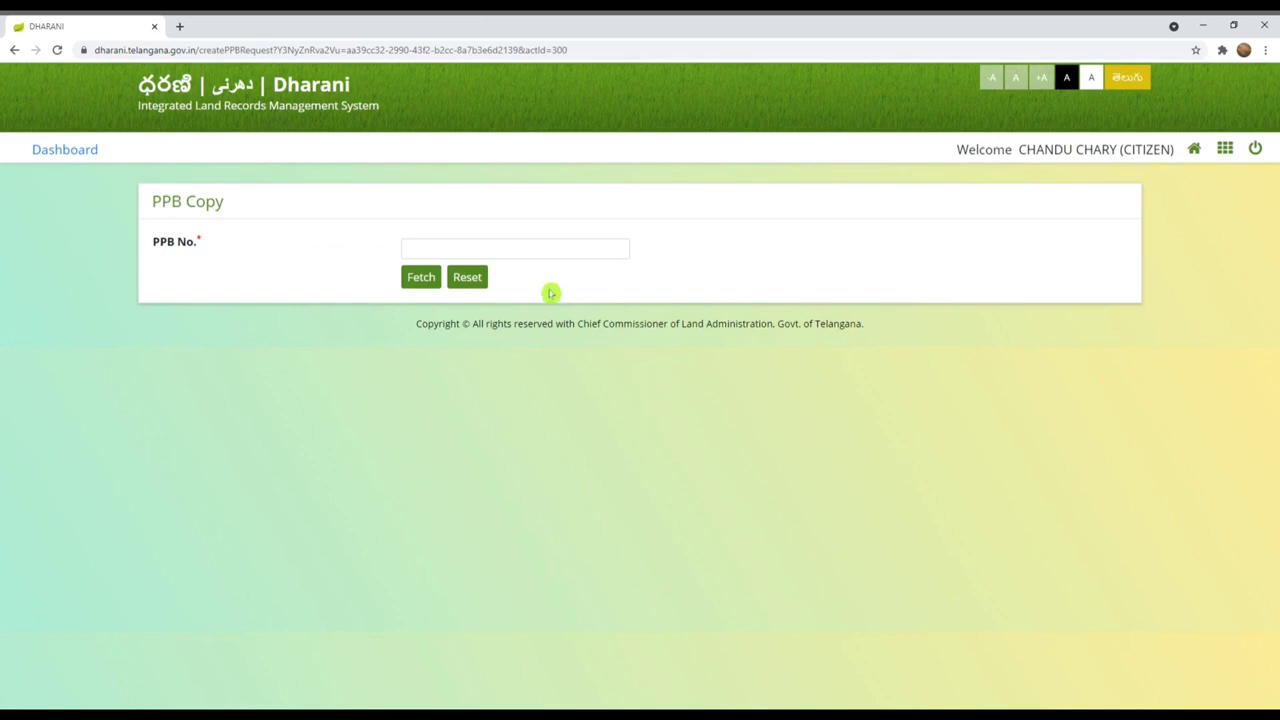
# Step: Enter the holder's PPB number and fetch its record
pyautogui.click(547, 250)
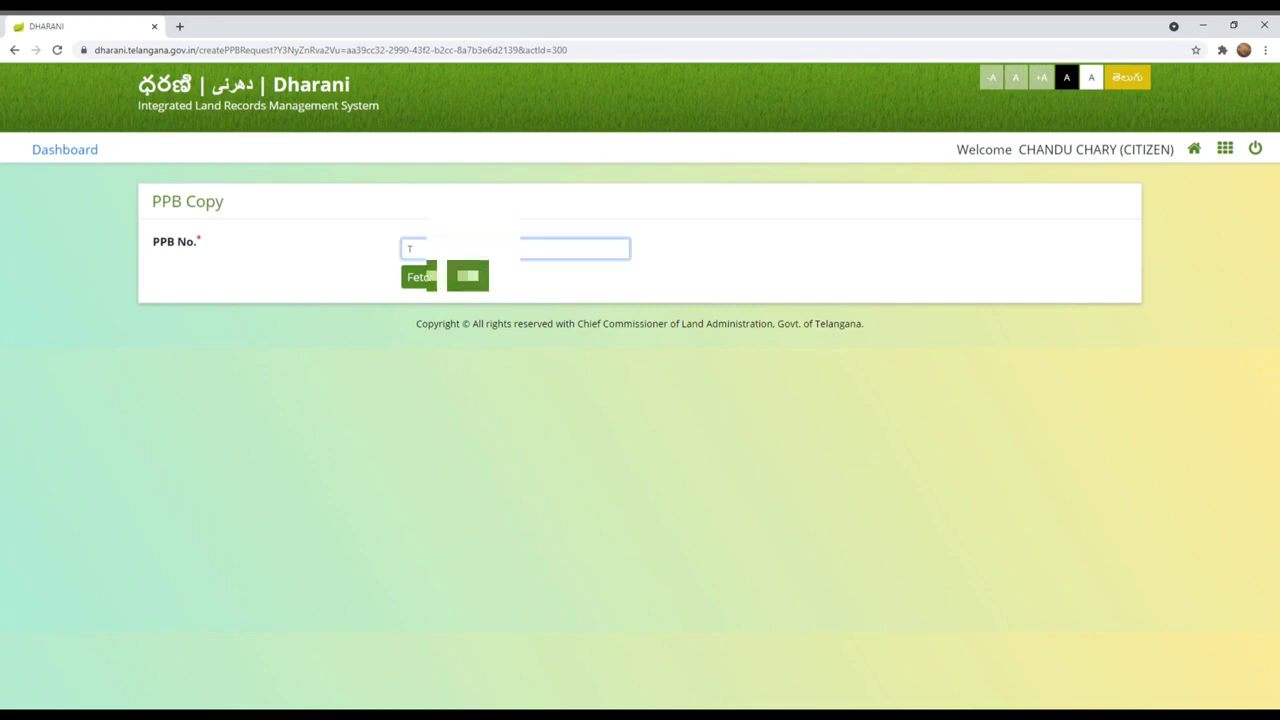
pyautogui.click(685, 706)
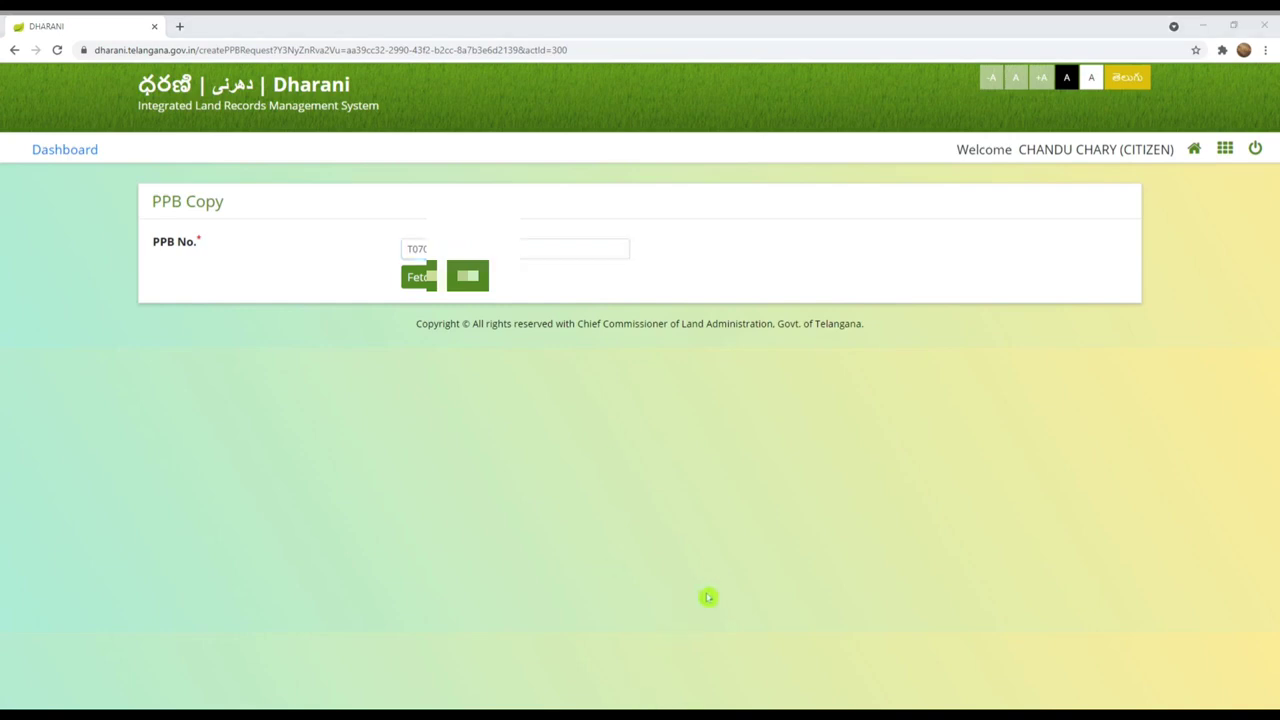
pyautogui.click(914, 486)
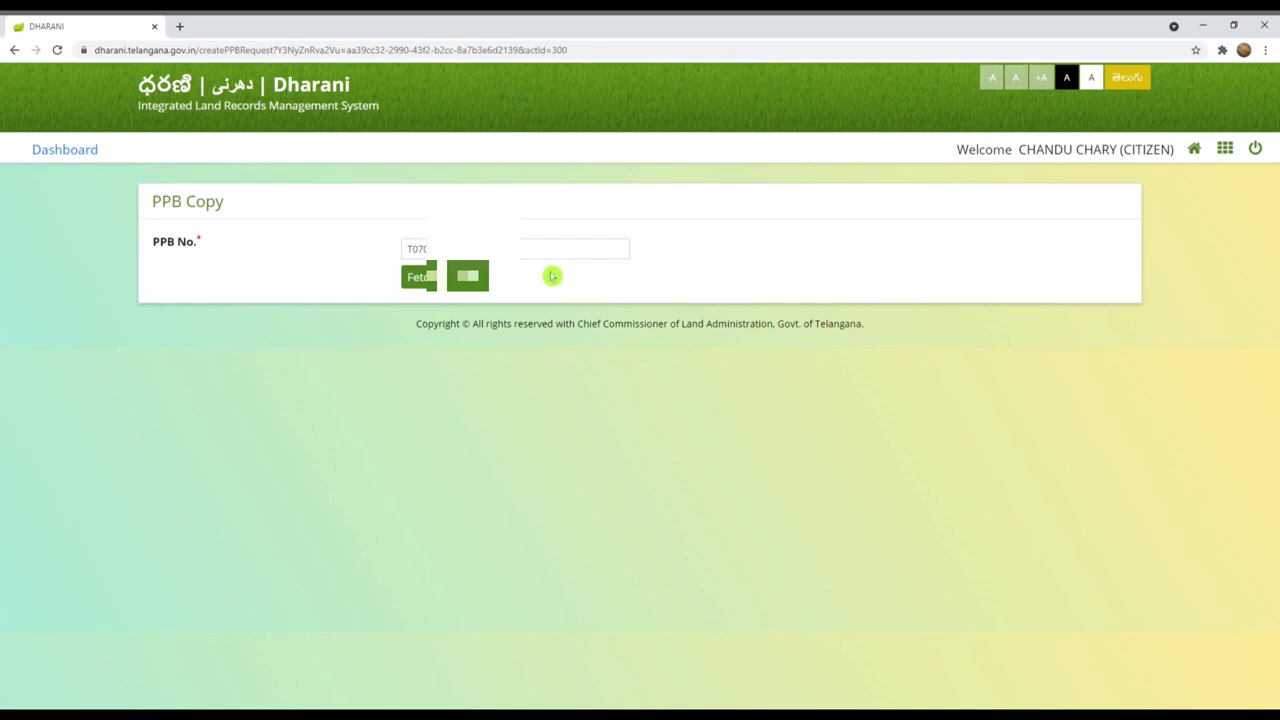
pyautogui.click(412, 290)
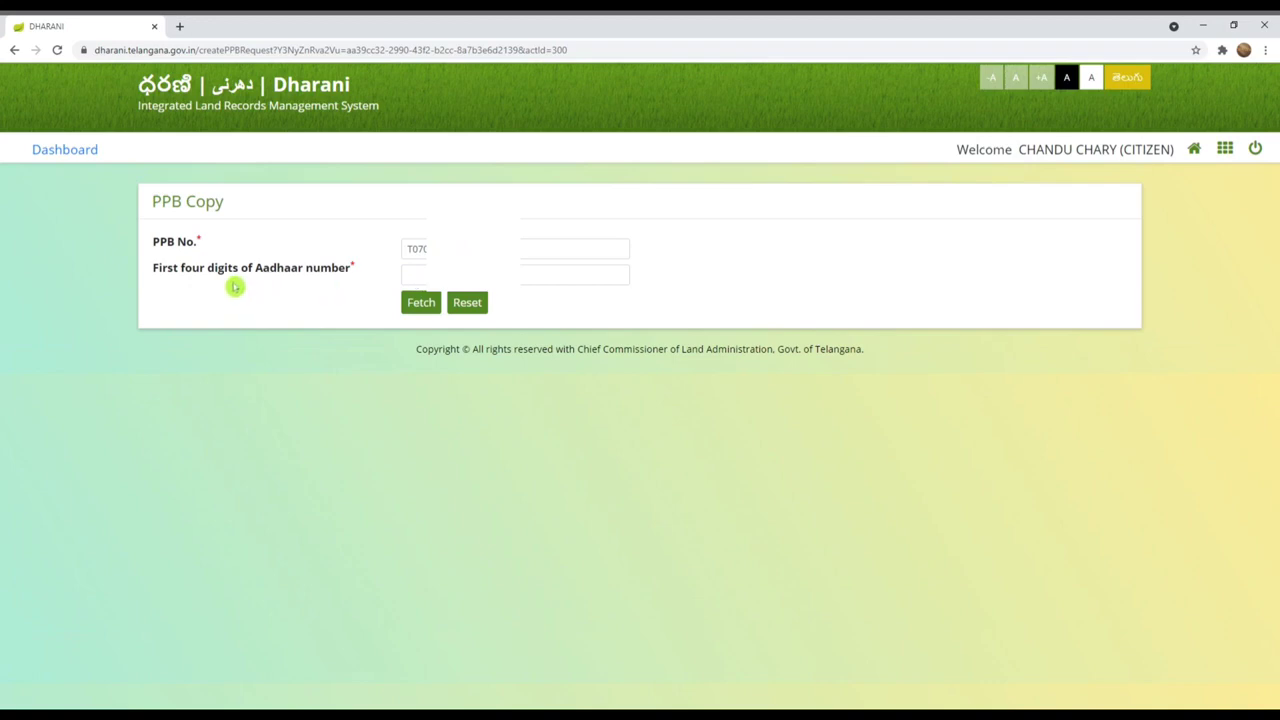
# Step: Enter the first four Aadhaar digits and fetch the holder's details
pyautogui.click(440, 274)
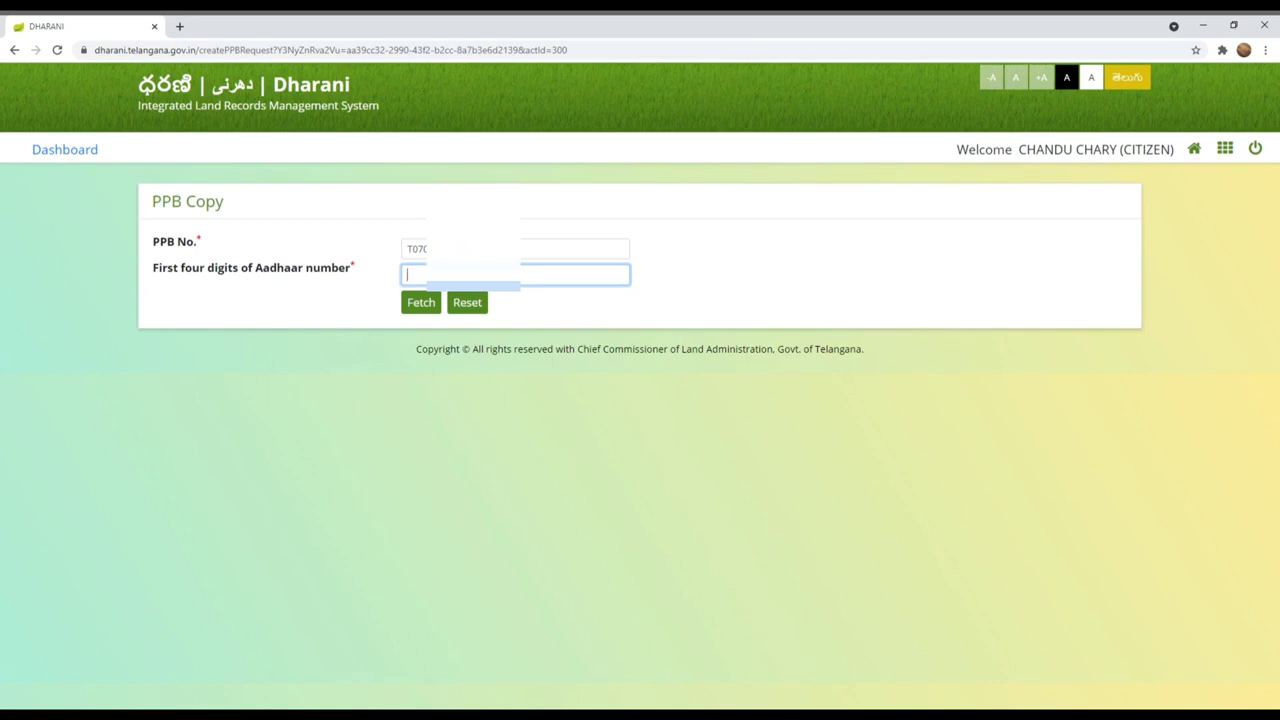
pyautogui.click(418, 301)
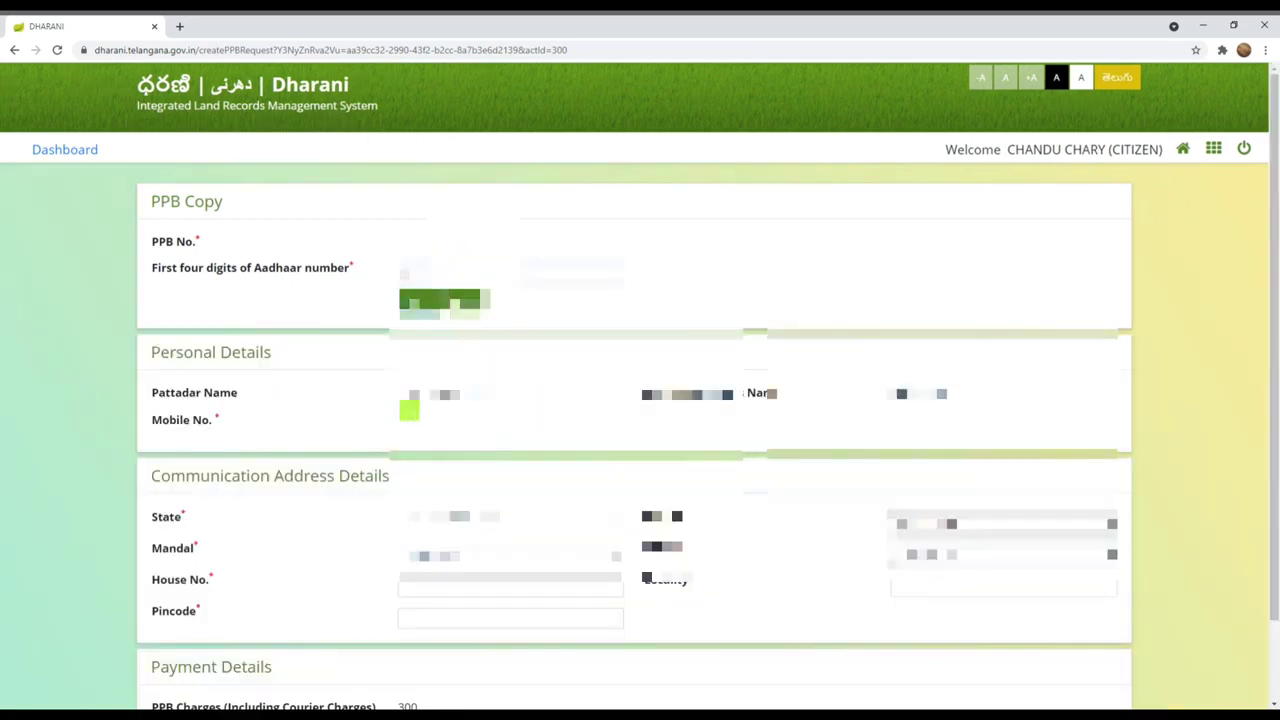
# Step: Fill in the holder's mobile number in the PPB Copy form
pyautogui.scroll(-2, 489, 446)
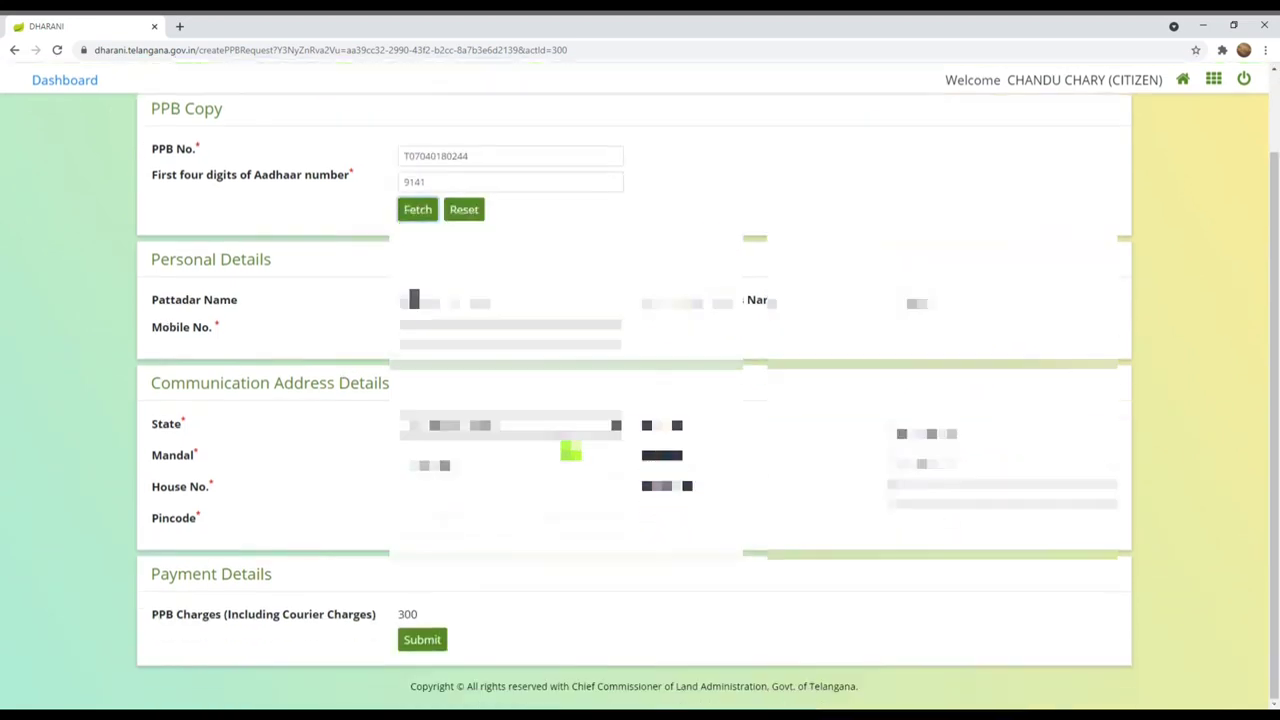
pyautogui.click(480, 334)
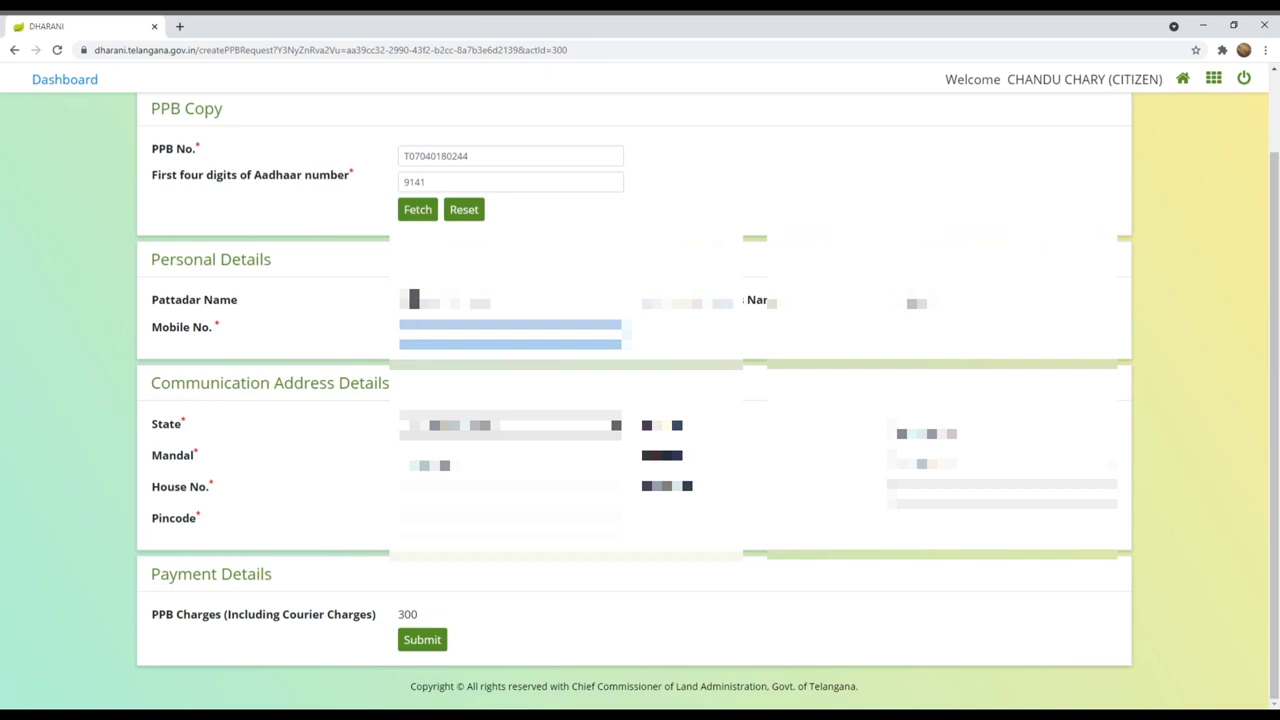
pyautogui.write('999')
pyautogui.click(962, 436)
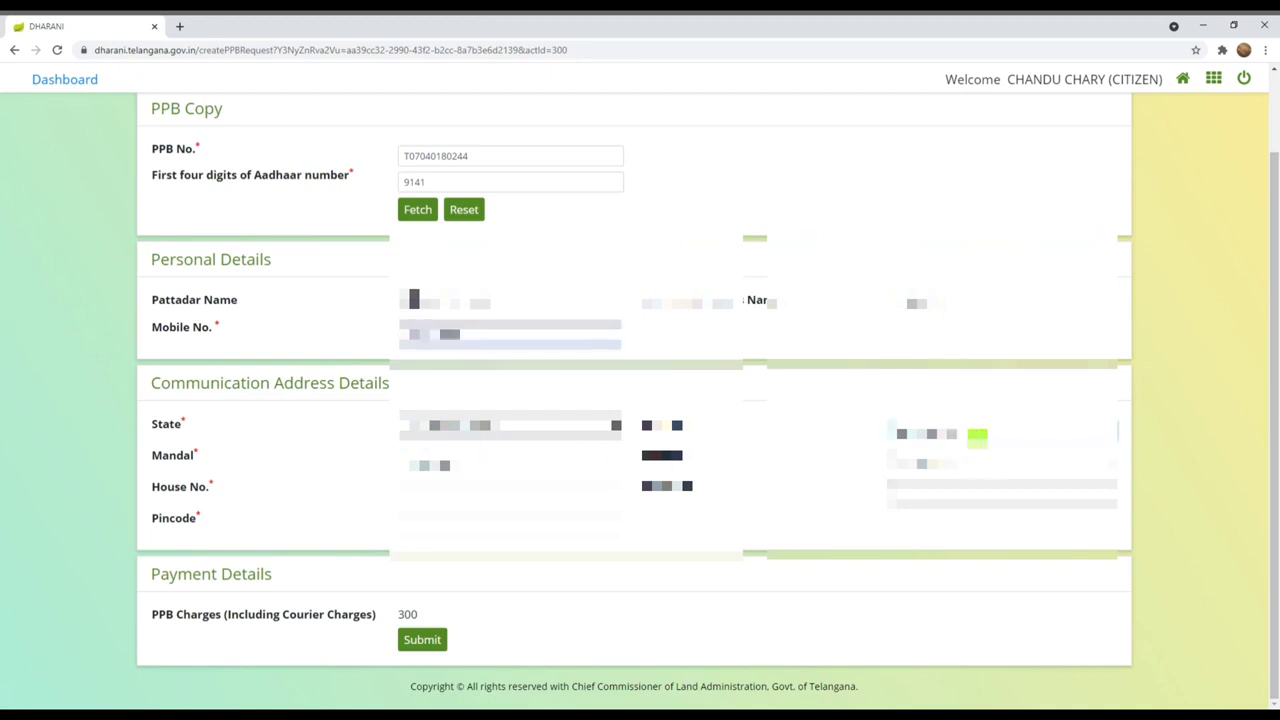
pyautogui.click(977, 449)
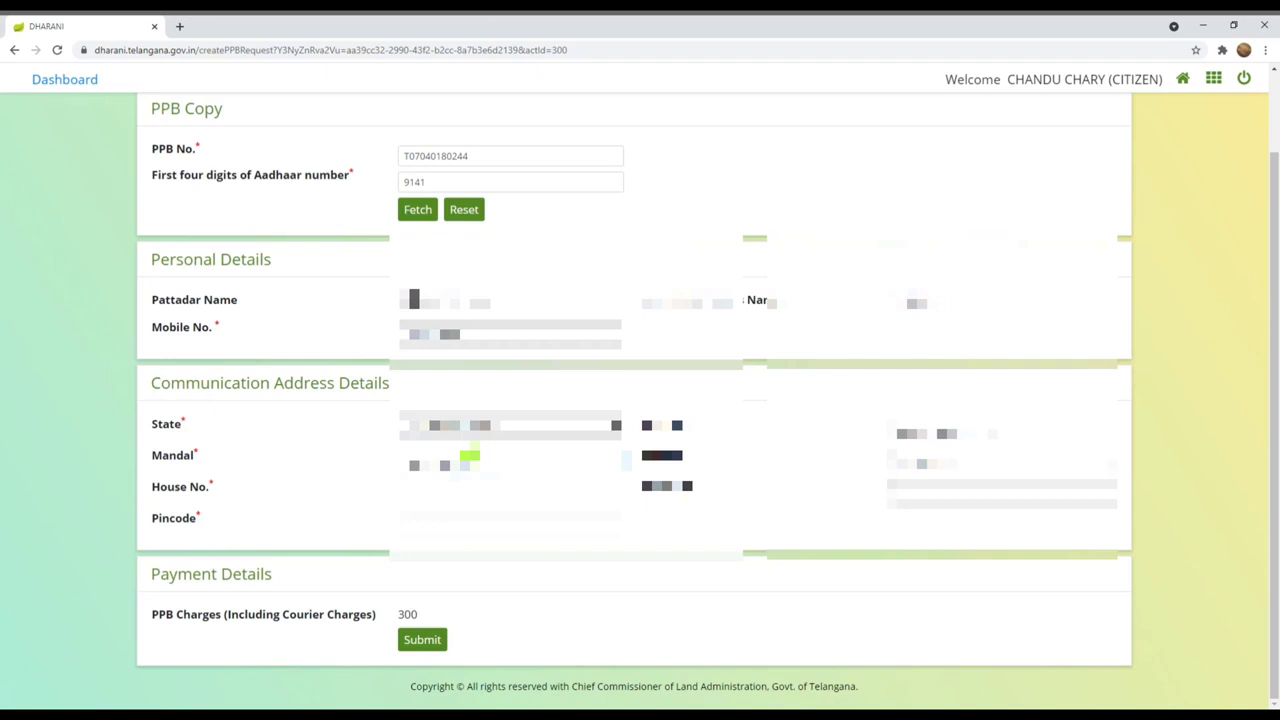
pyautogui.click(957, 459)
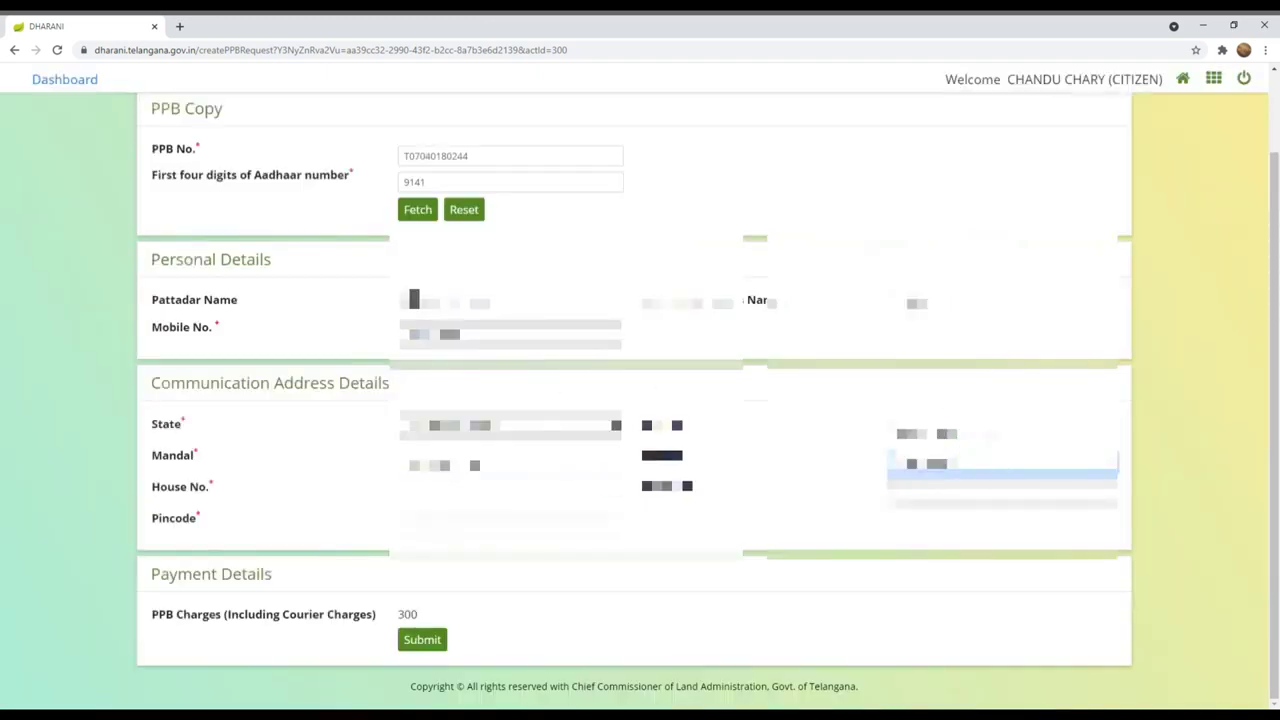
# Step: Fill in the house number and address details, then submit the request
pyautogui.click(405, 497)
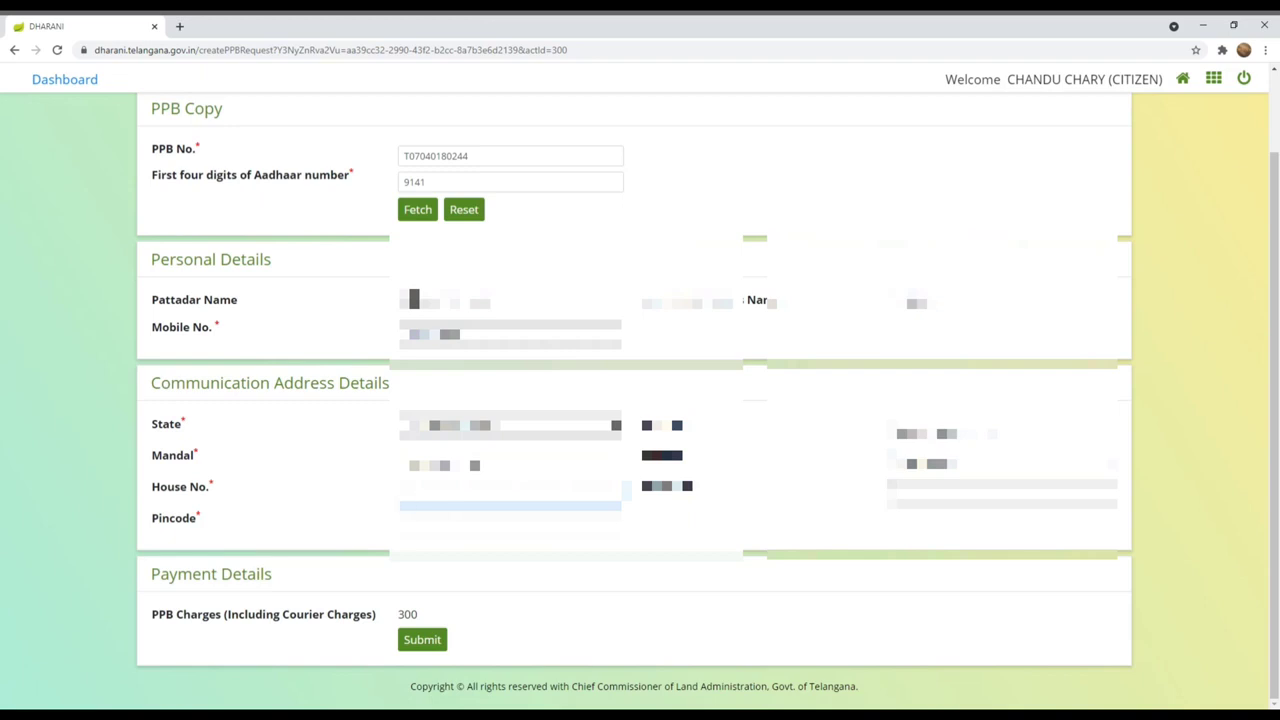
pyautogui.write('1')
pyautogui.click(937, 495)
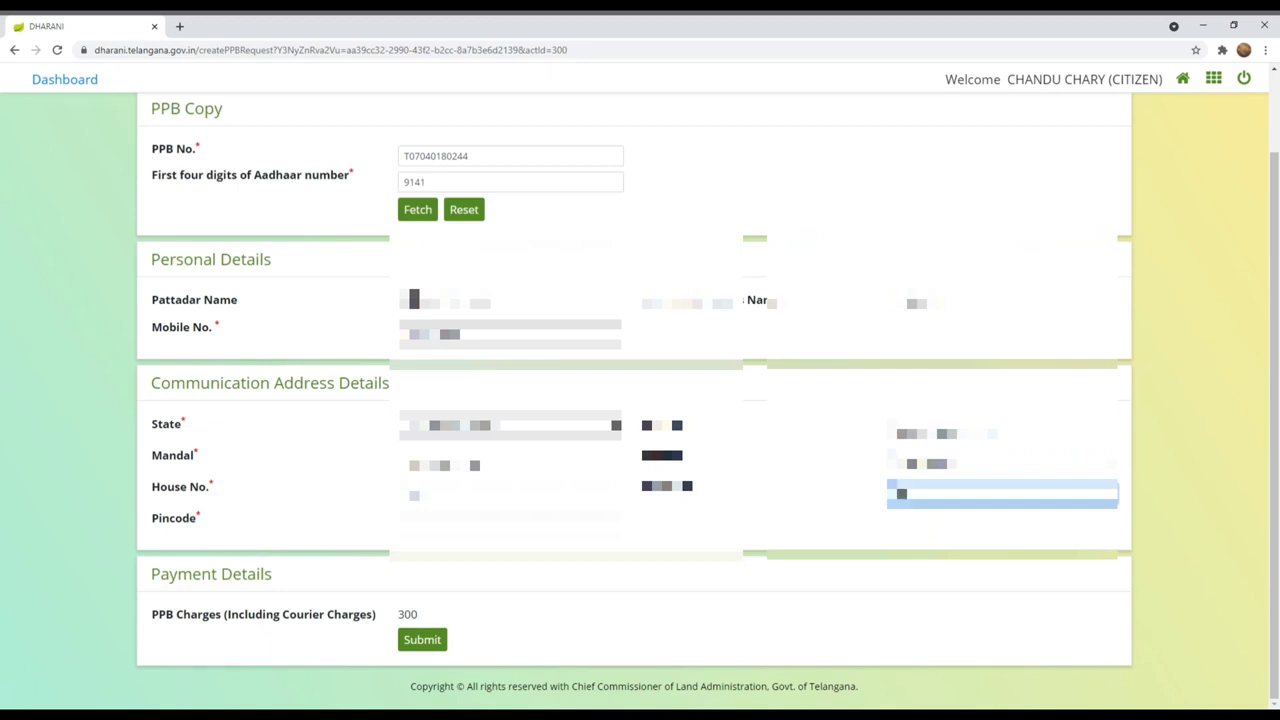
pyautogui.write('1802')
pyautogui.click(405, 527)
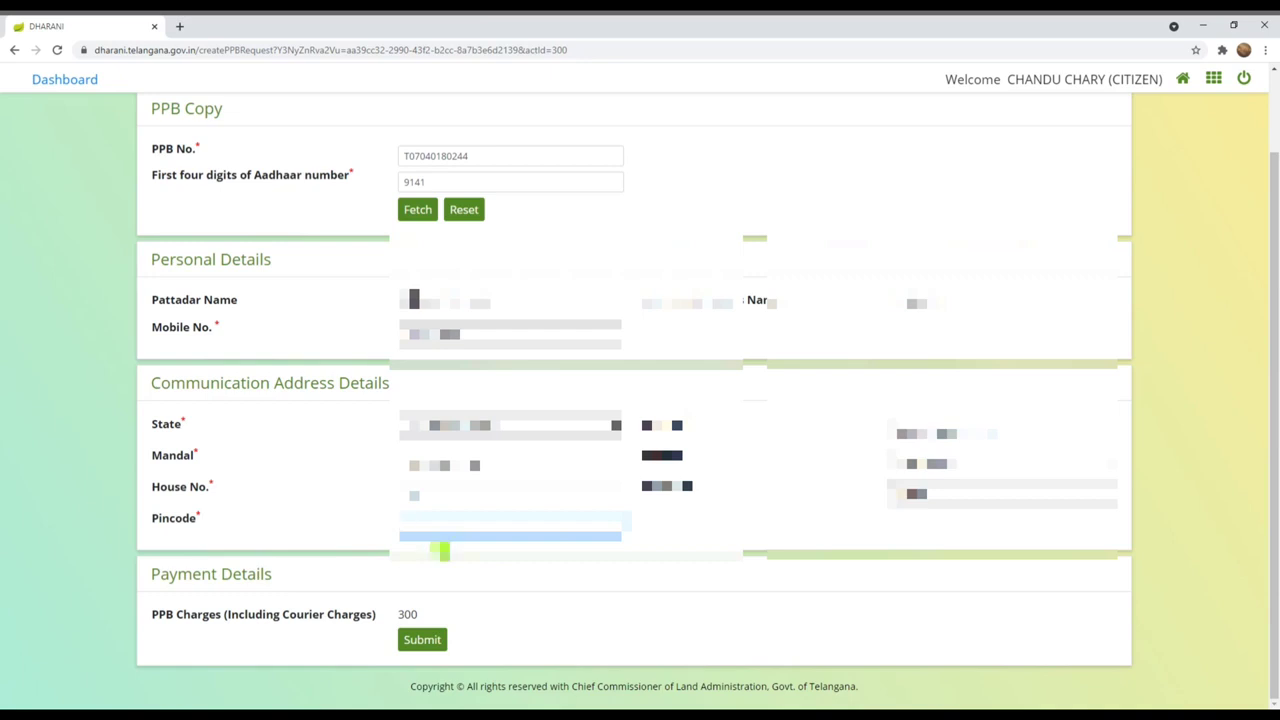
pyautogui.click(425, 644)
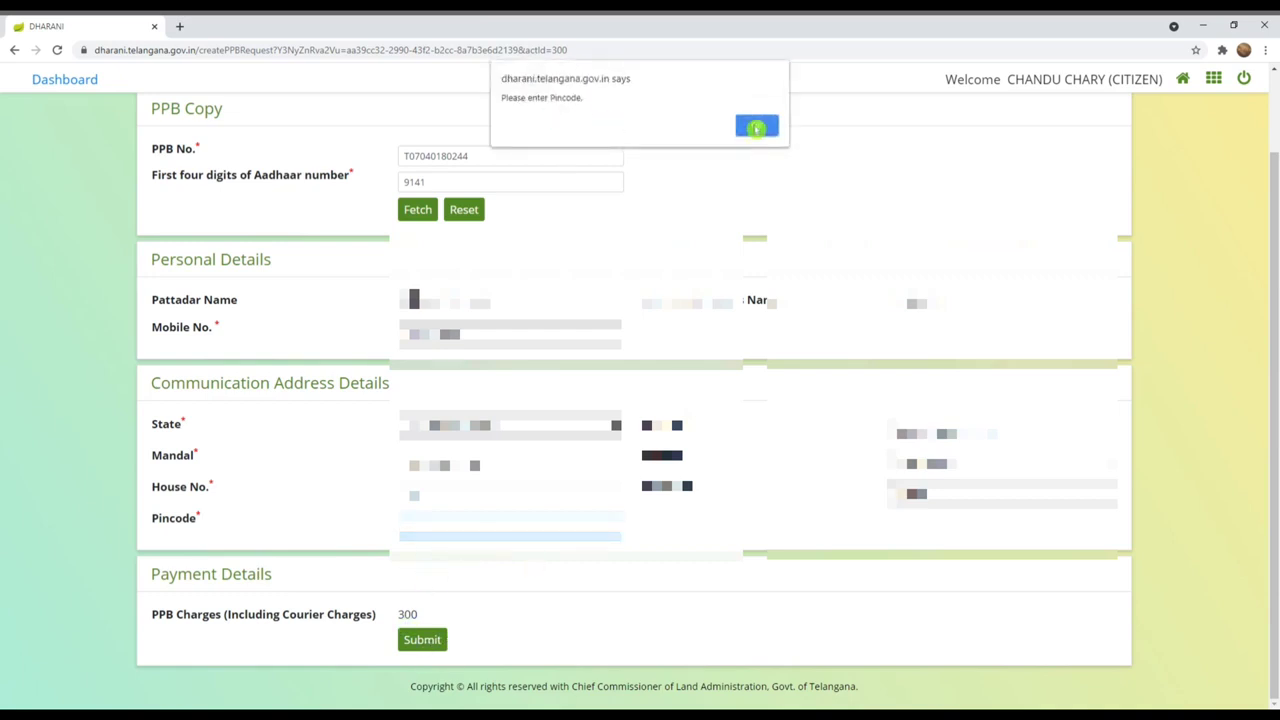
# Step: Add the missing pincode, resubmit the PPB Copy request, and confirm proceeding to payment
pyautogui.click(757, 119)
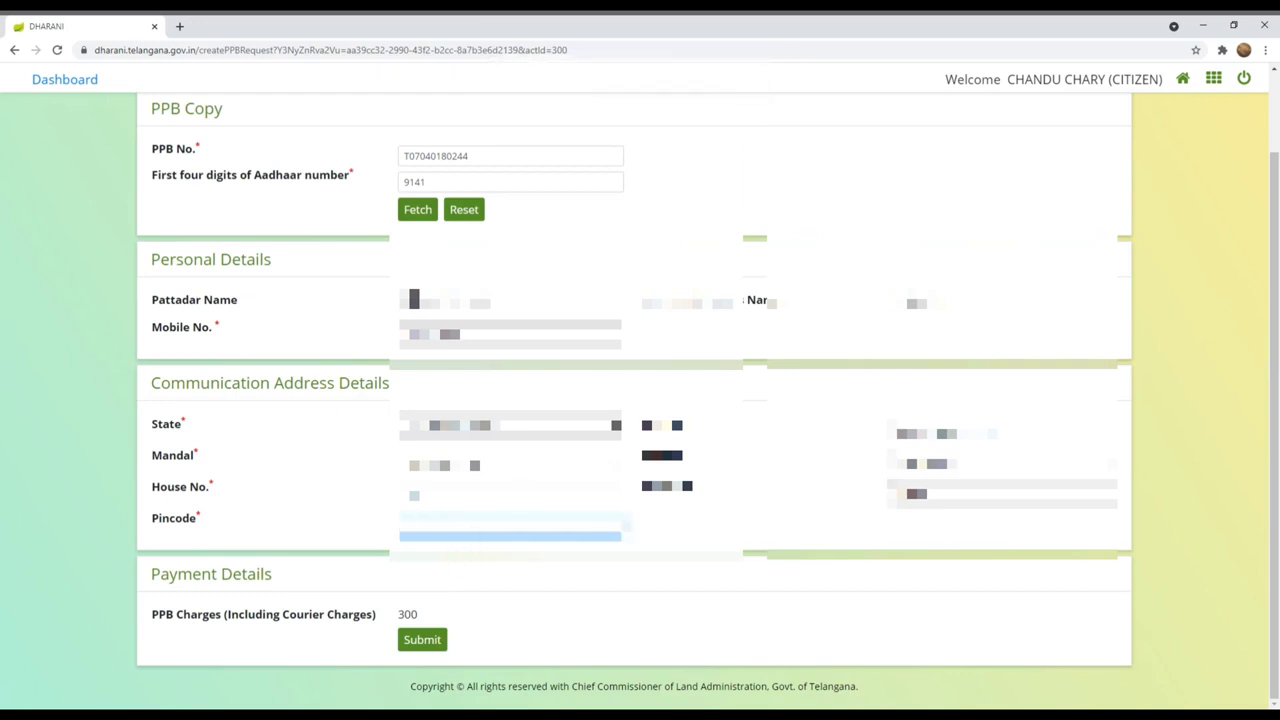
pyautogui.write('50')
pyautogui.click(434, 642)
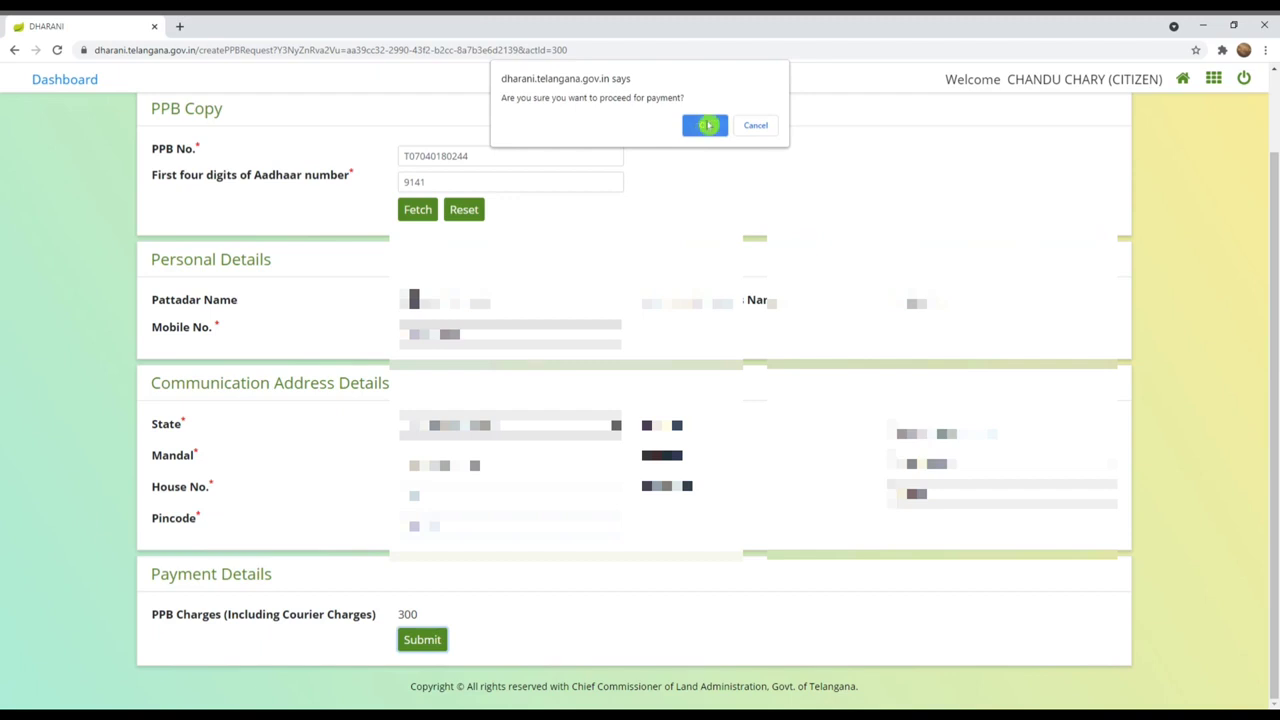
pyautogui.click(707, 125)
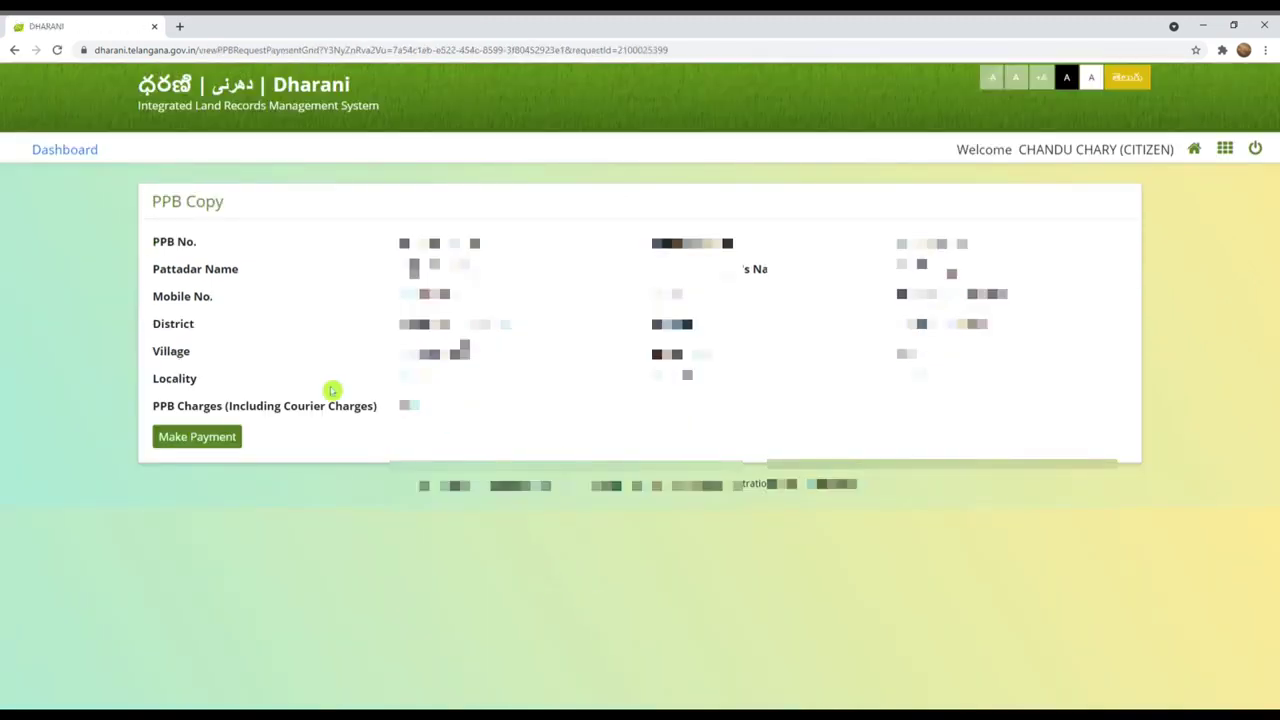